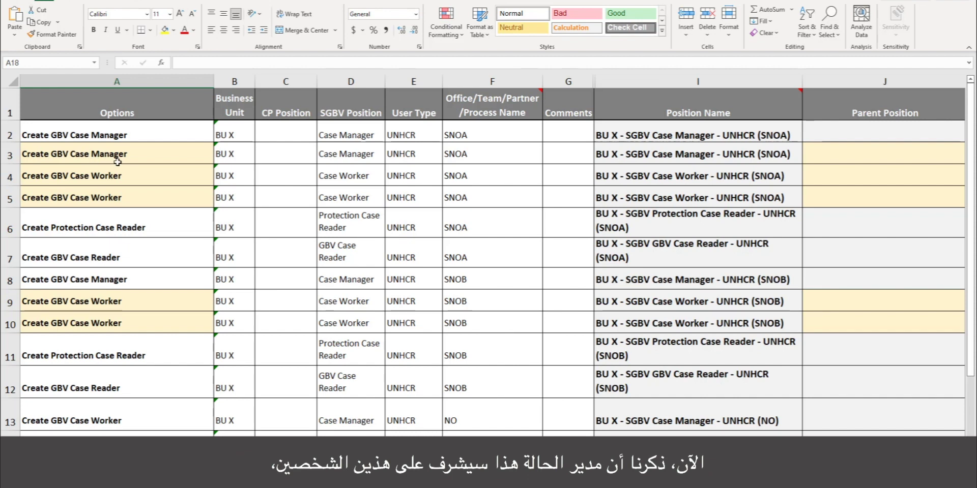
Copy the Position Name of the SNOA case manager in I2 into the Parent Position cell J3.
click(56, 149)
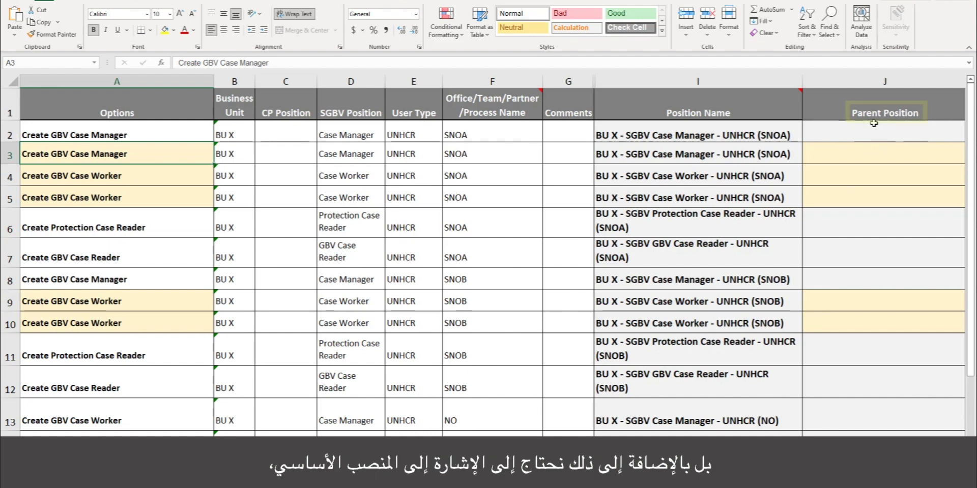
click(869, 149)
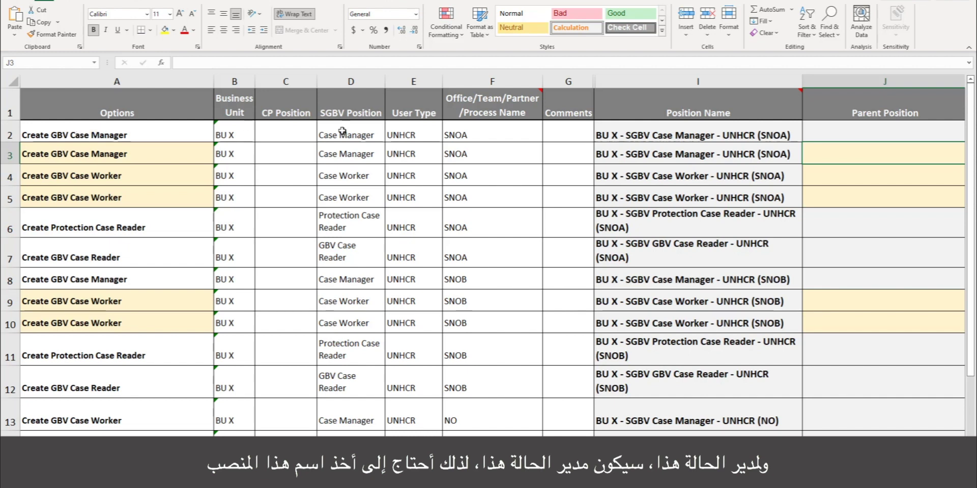
click(656, 132)
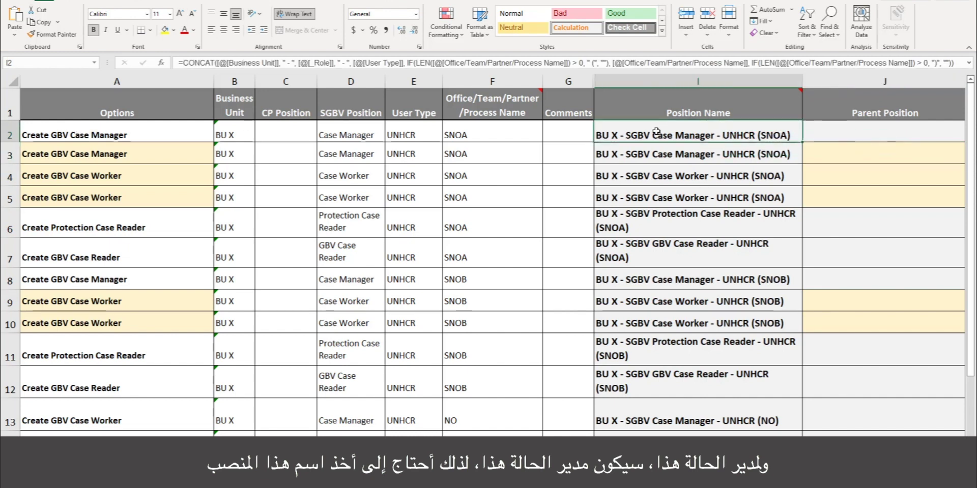
drag(656, 132, 816, 156)
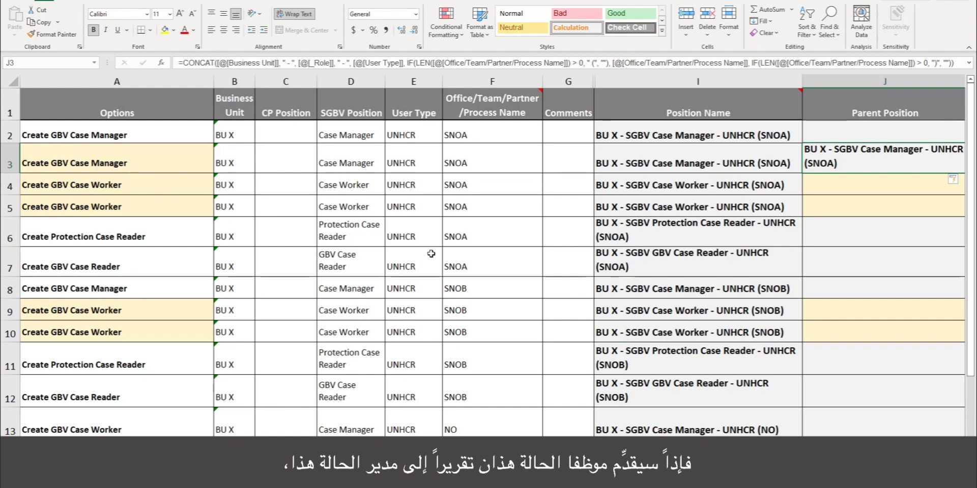
Copy the Position Name formula from I3 into the Parent Position cells J4 and J5 of the two SNOA case workers.
click(717, 158)
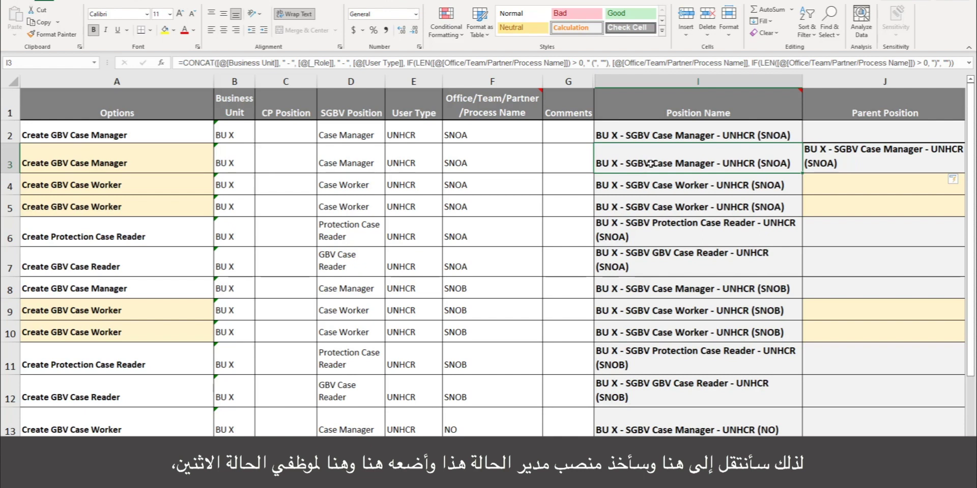
key(ctrl+c)
click(885, 192)
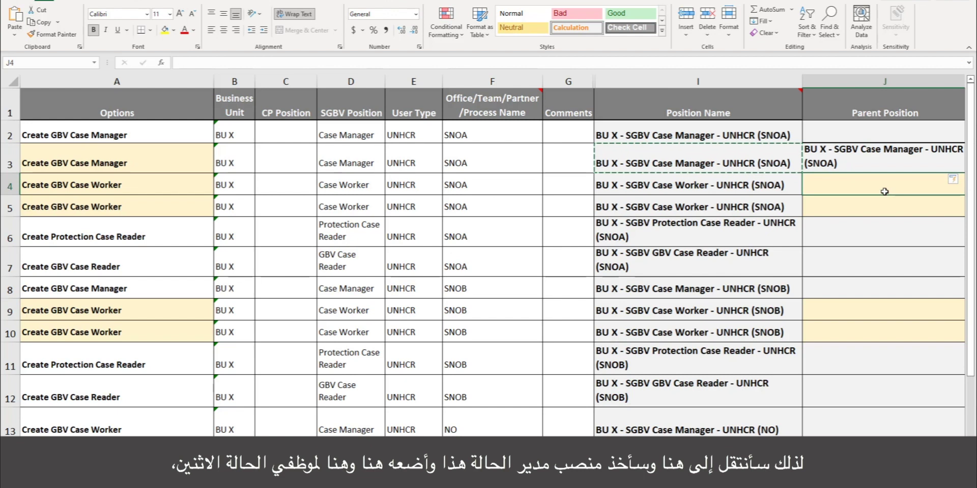
scroll(884, 192, right, 3)
key(ctrl+v)
click(544, 217)
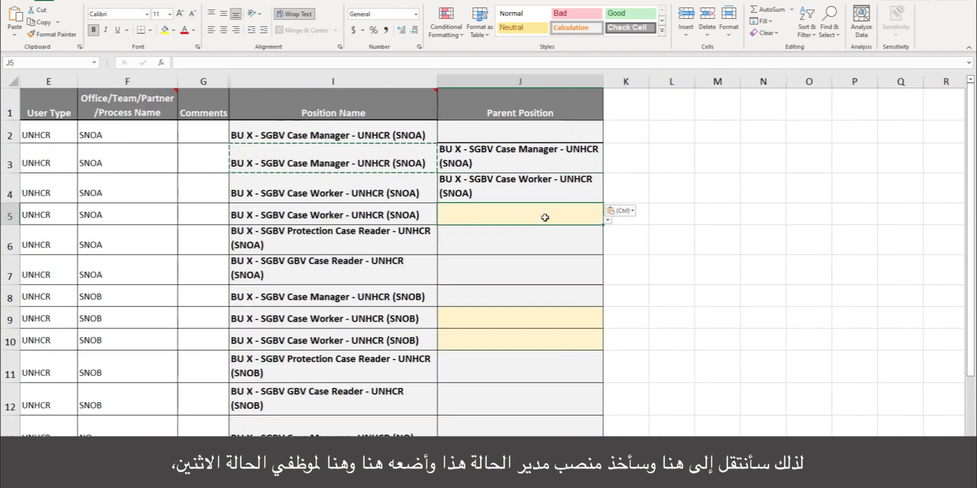
key(ctrl+v)
scroll(415, 216, left, 4)
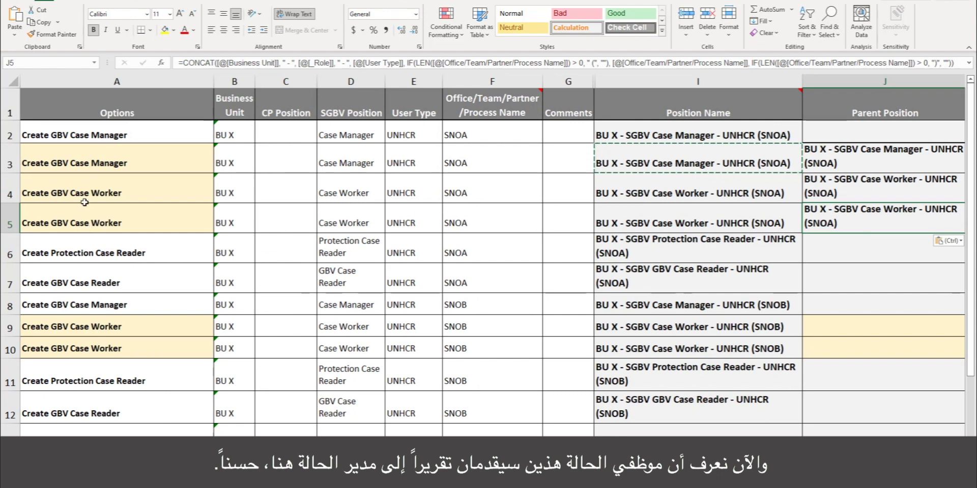
click(113, 164)
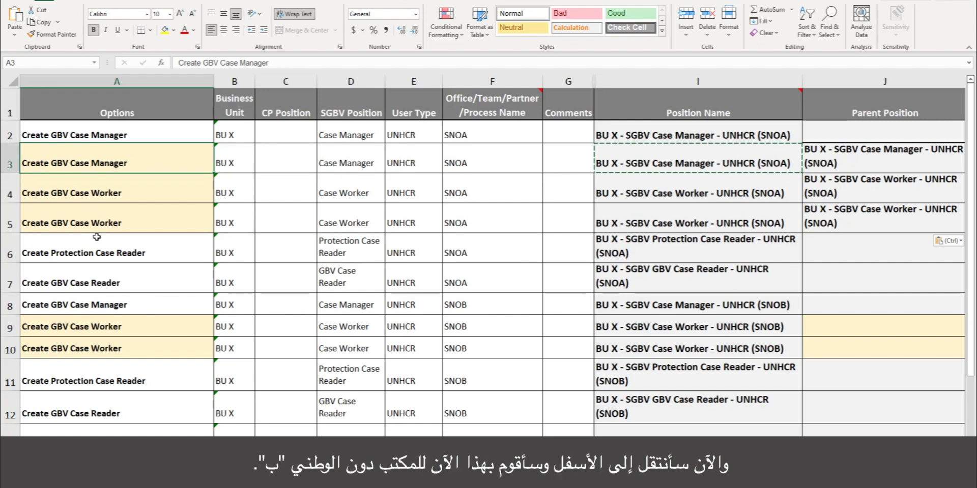
scroll(97, 237, down, 2)
scroll(96, 236, up, 2)
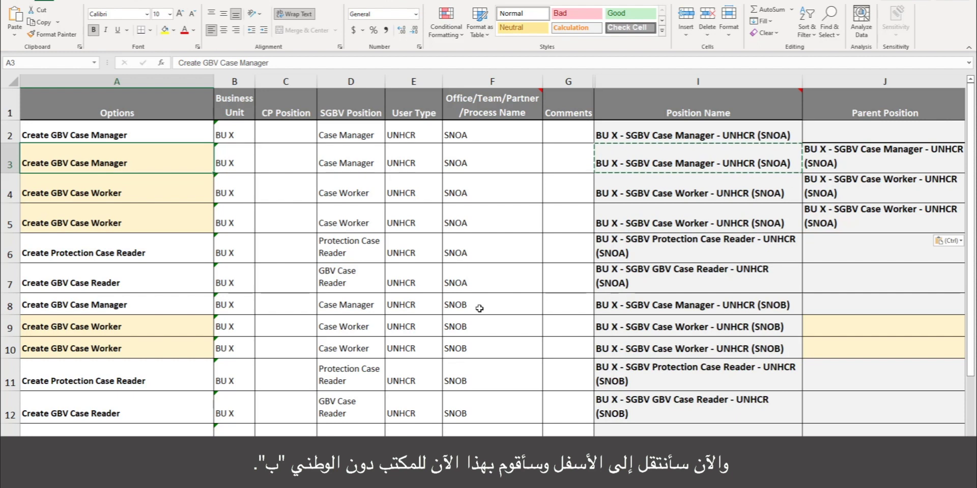
click(95, 251)
right_click(80, 284)
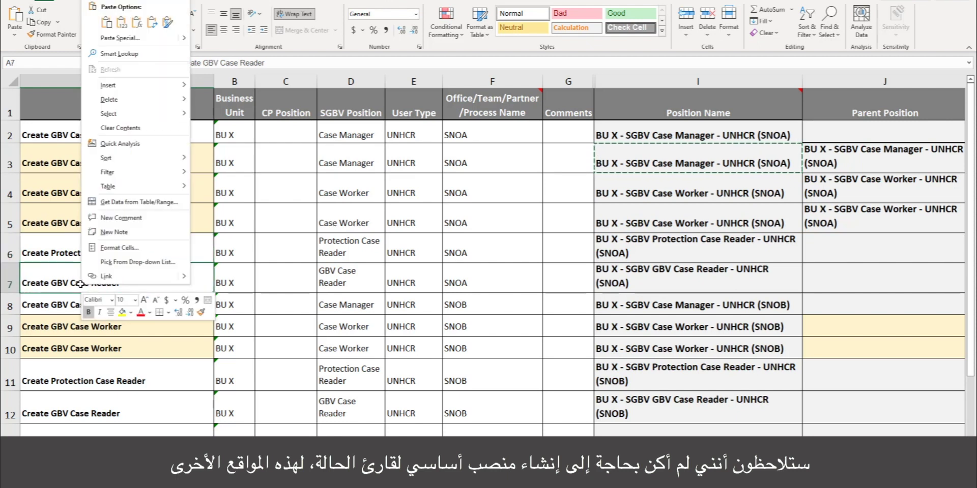
key(Escape)
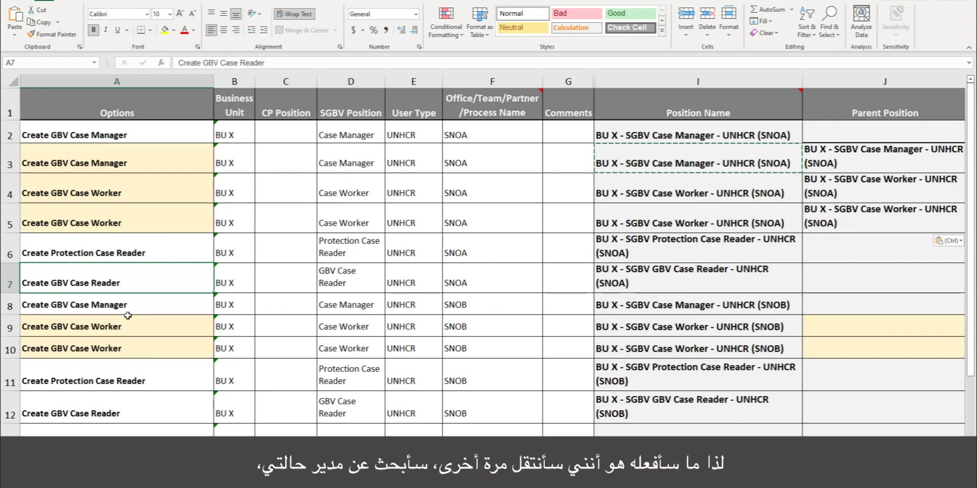
Paste the copied Position Name formula into the Parent Position cells J9 and J10 of the two SNOB case workers.
scroll(127, 315, down, 2)
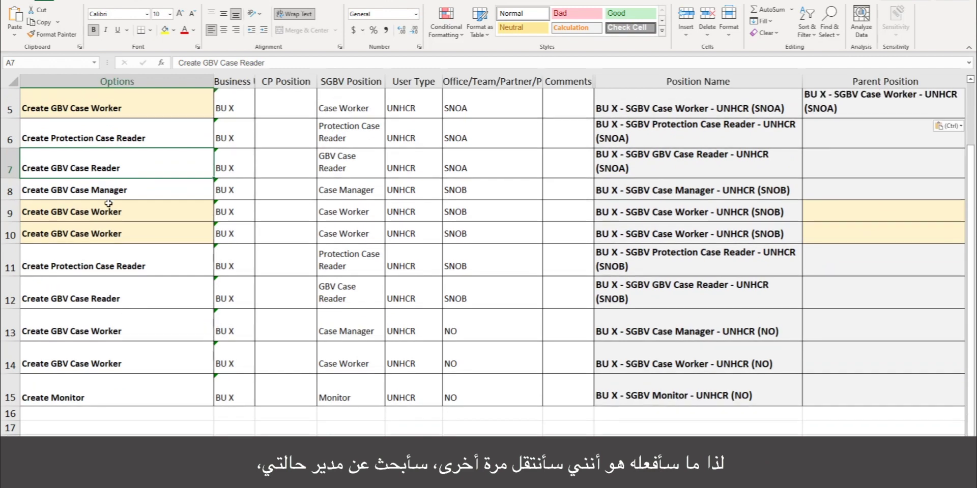
click(652, 195)
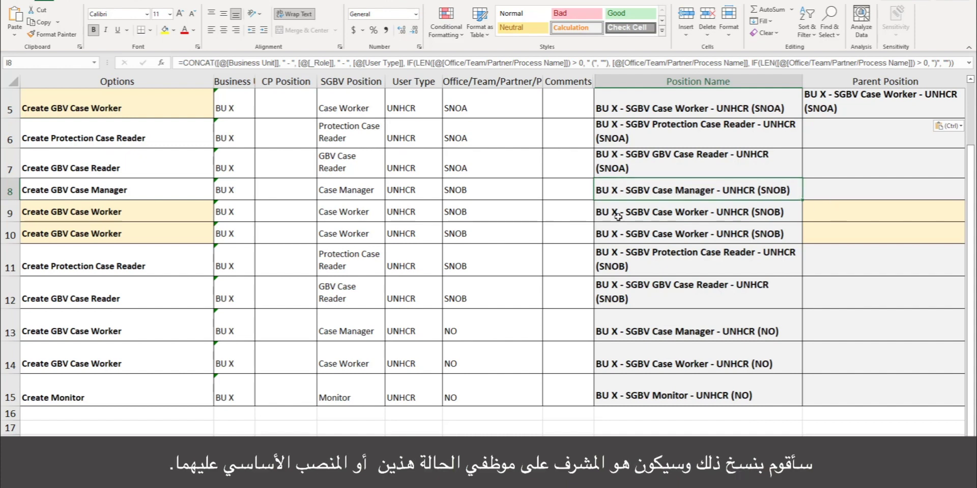
click(831, 212)
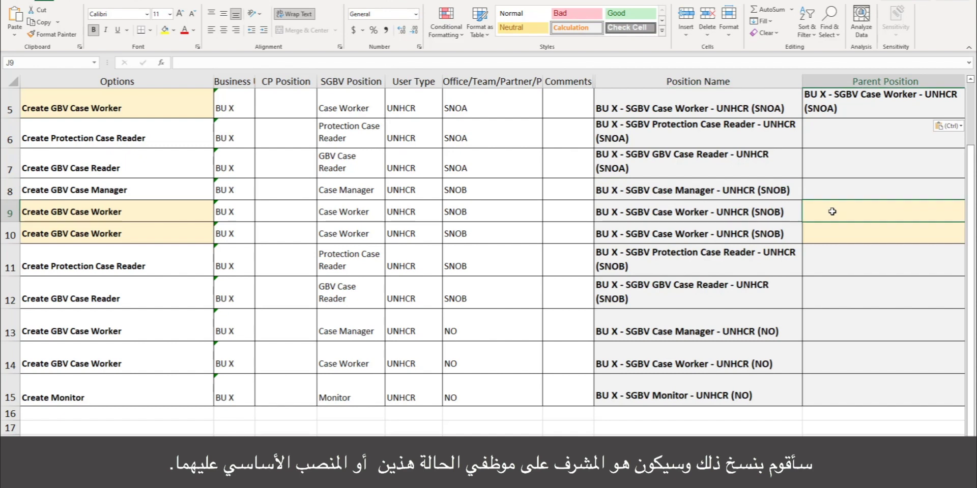
key(ctrl+v)
scroll(835, 212, right, 4)
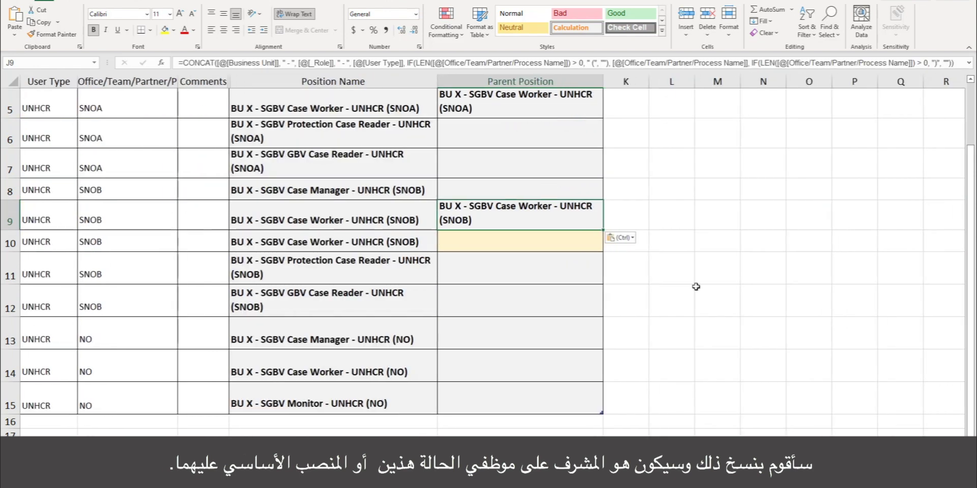
click(535, 241)
key(ctrl+v)
scroll(535, 241, left, 4)
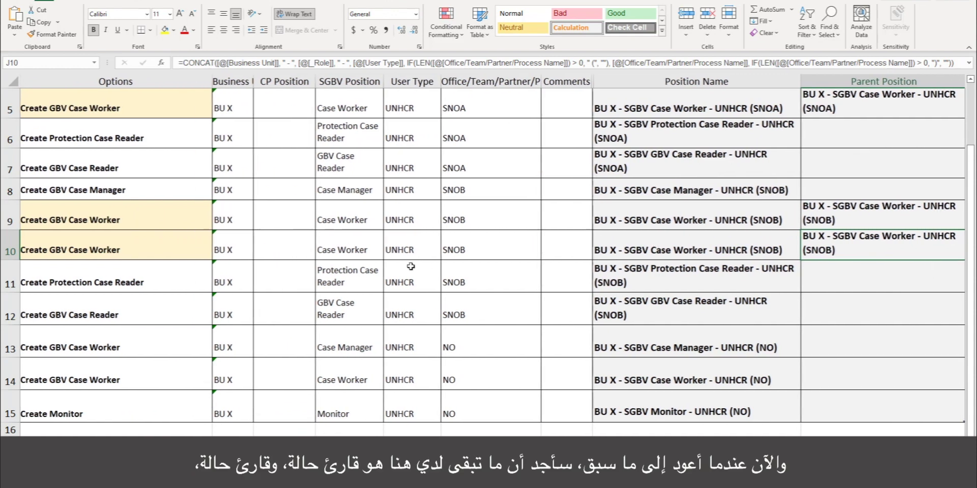
Review the SNOB case reader and NO office positions in rows 11 to 15, and check the whole position list against the Parent Position column.
click(150, 282)
click(104, 309)
right_click(105, 308)
key(Escape)
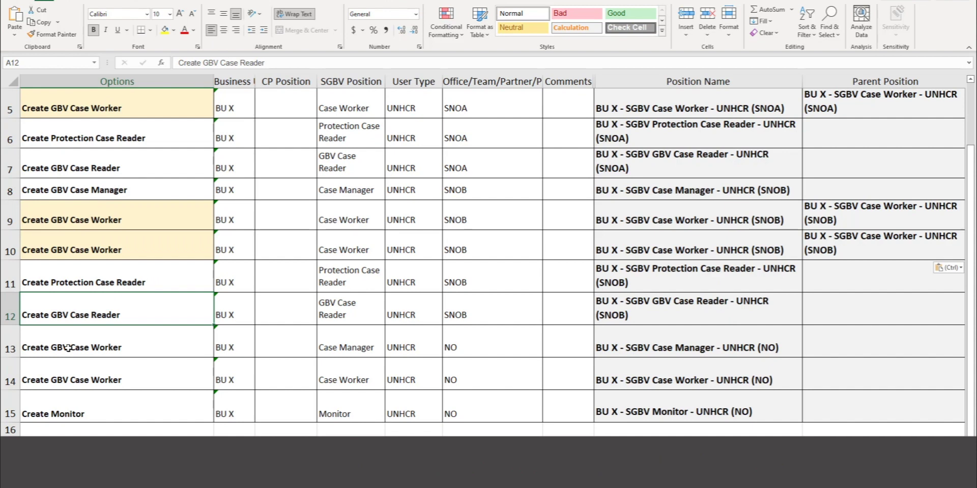
click(68, 348)
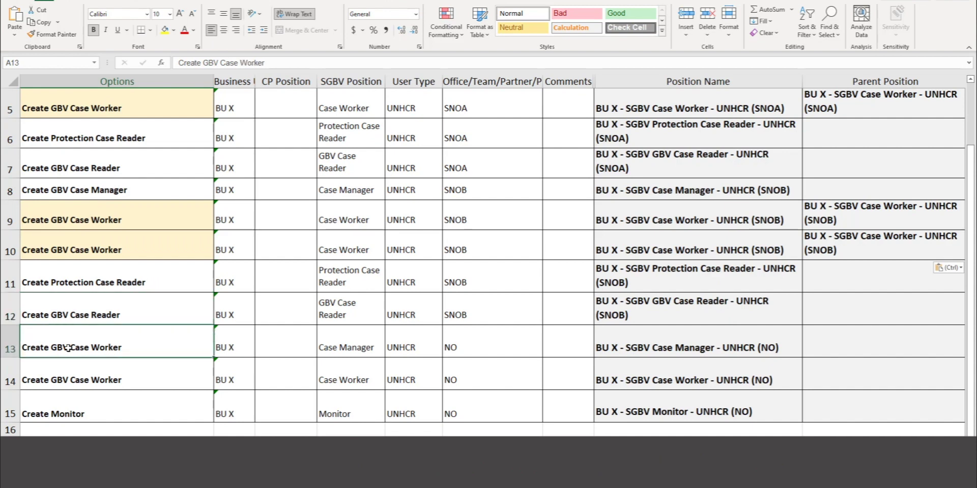
click(79, 384)
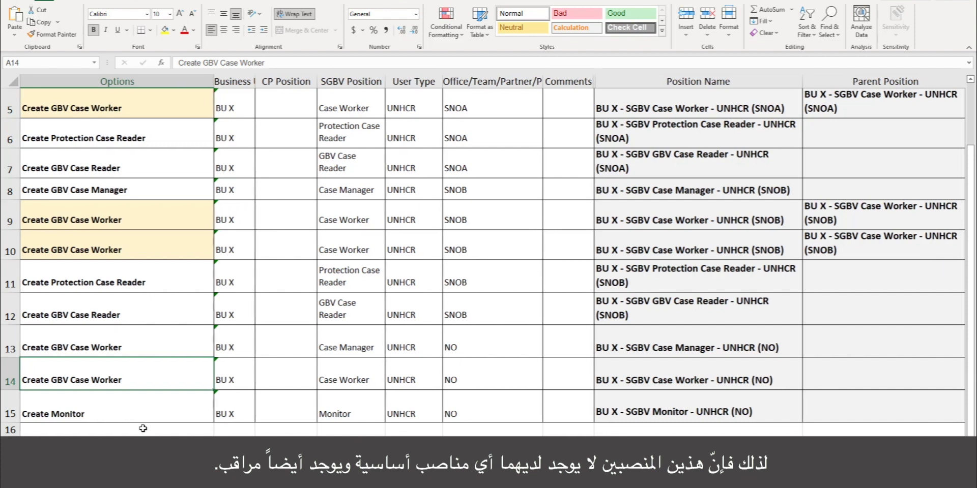
scroll(143, 428, up, 2)
scroll(143, 428, down, 1)
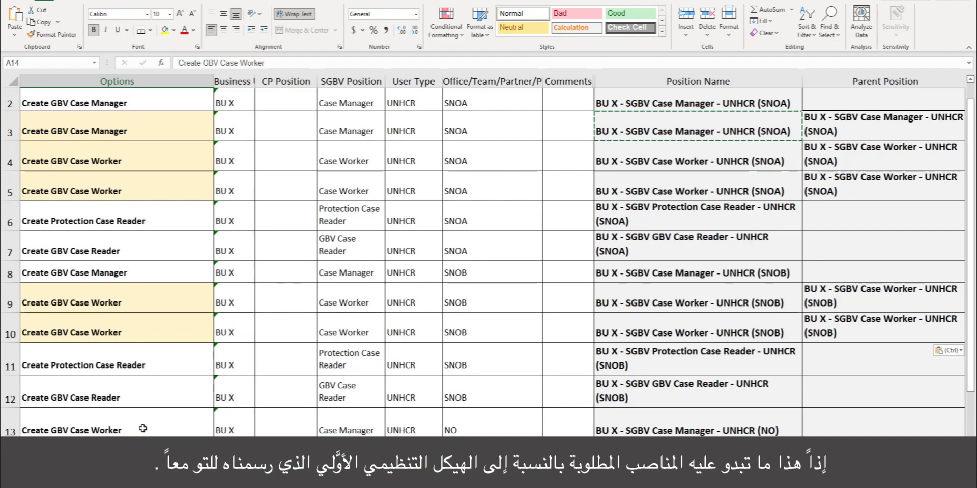
scroll(128, 144, up, 1)
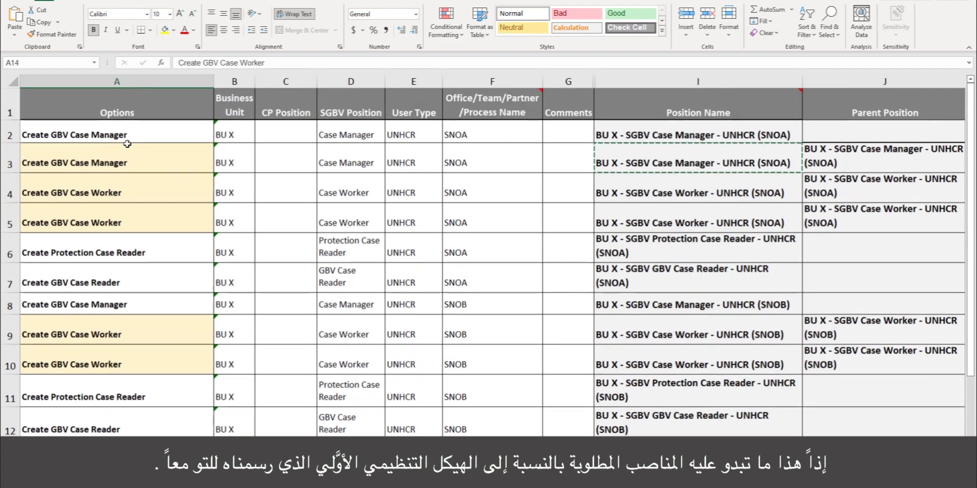